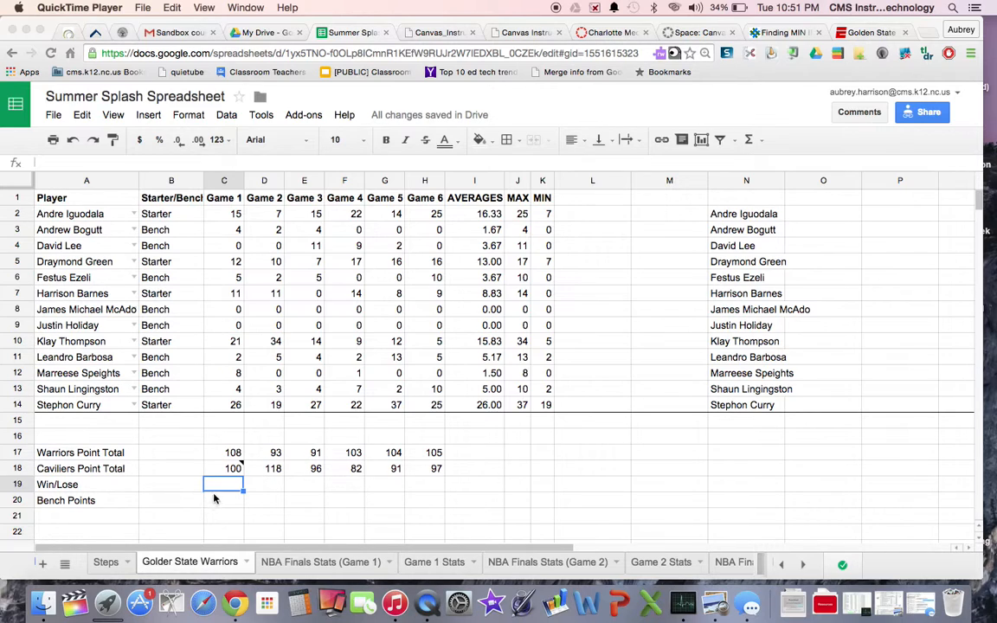
- Look across the empty Win/Lose cells from Game 1 to Game 5
left_click(140, 485)
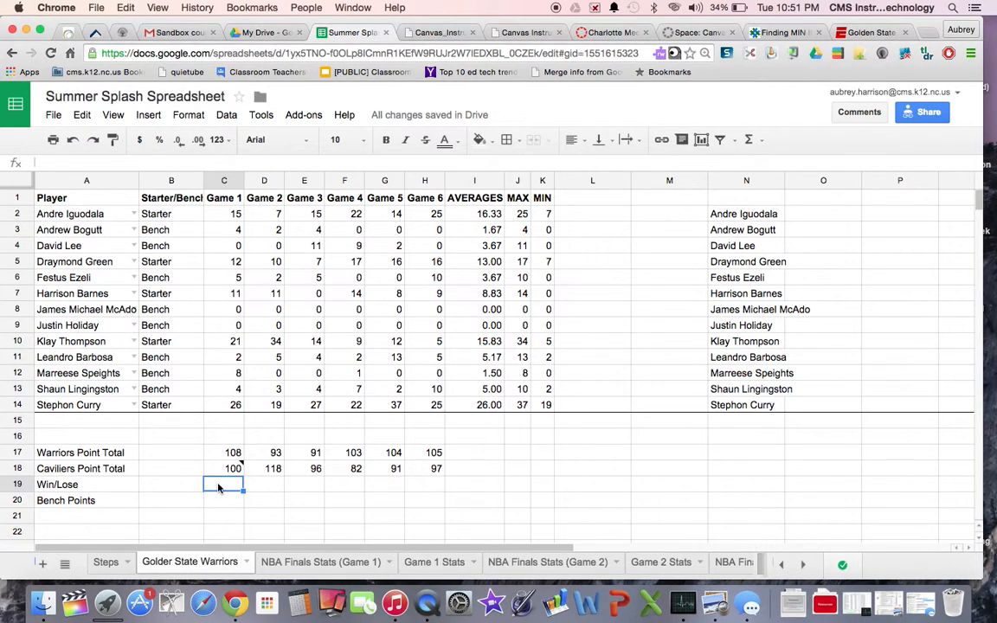
key("Right")
key("Right")
key("Right")
key("Right")
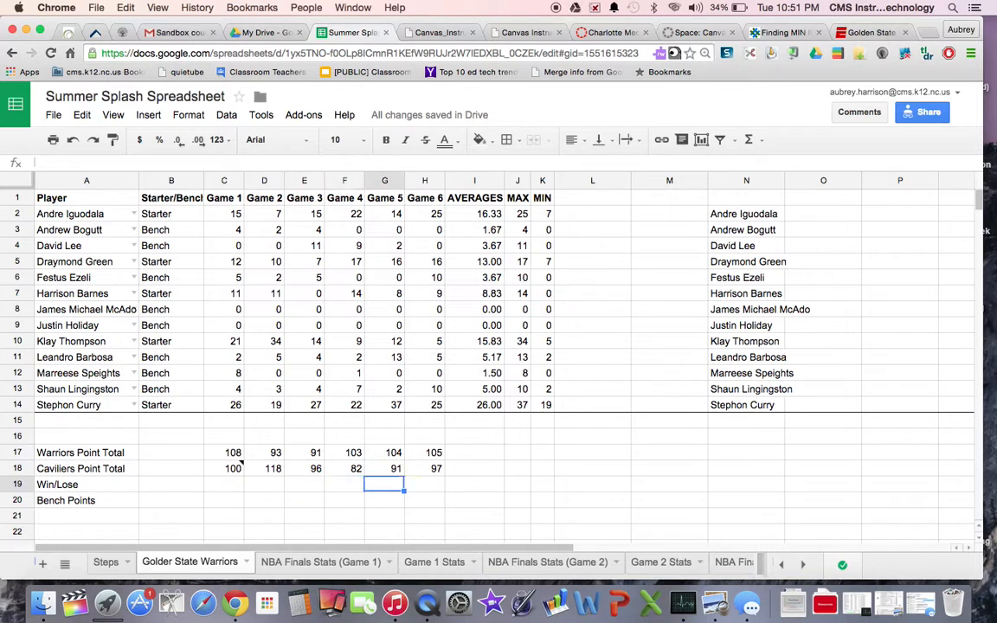
key("Left")
key("Left")
key("Left")
key("Left")
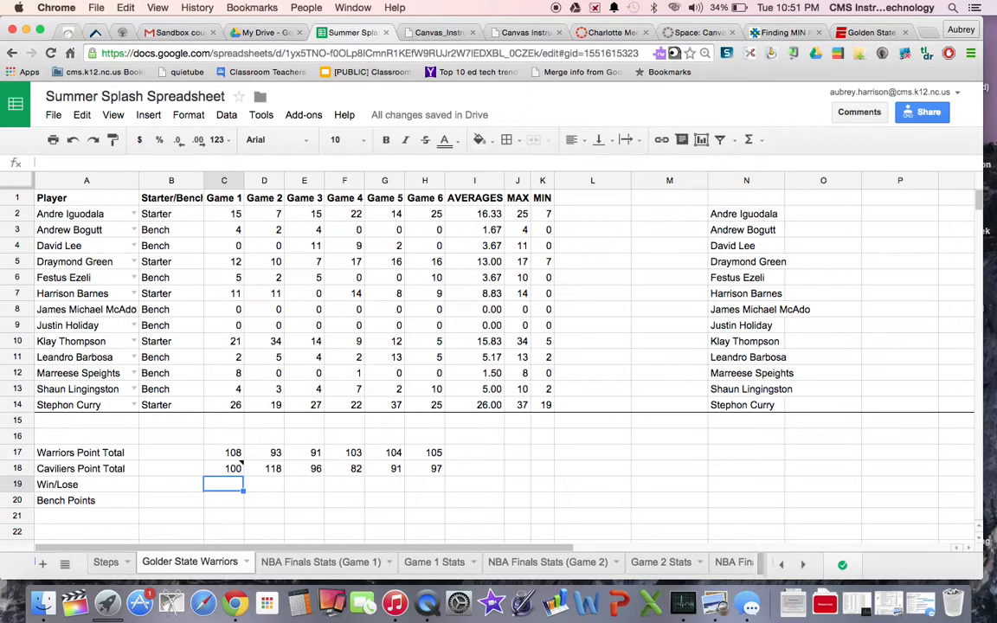
- Compare the Warriors and Caviliers point totals for Games 1 to 3
key("Up")
key("Up")
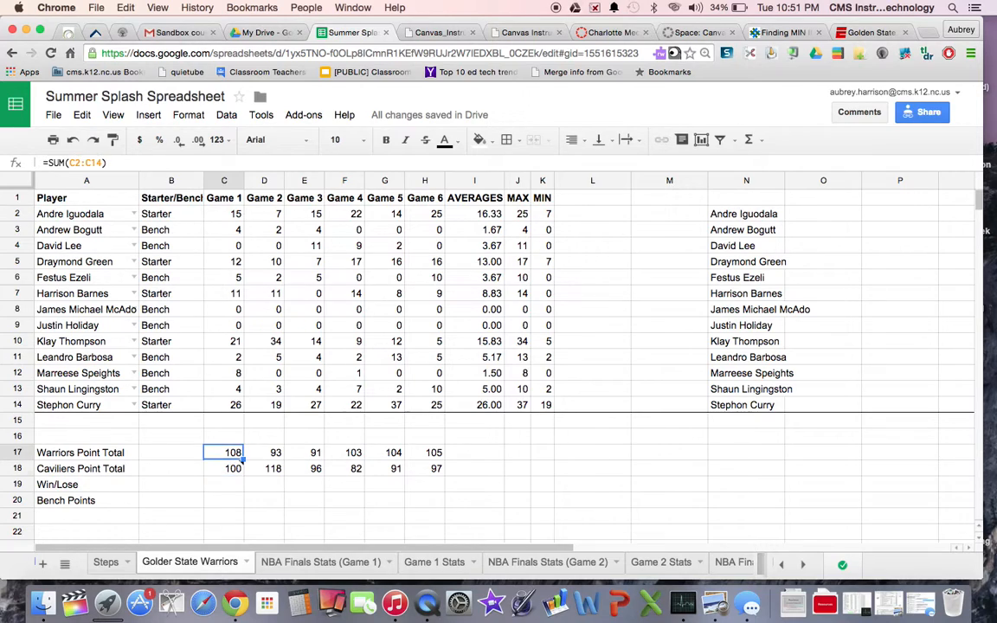
key("Down")
key("Up")
key("Right")
key("Down")
key("Up")
key("Right")
key("Down")
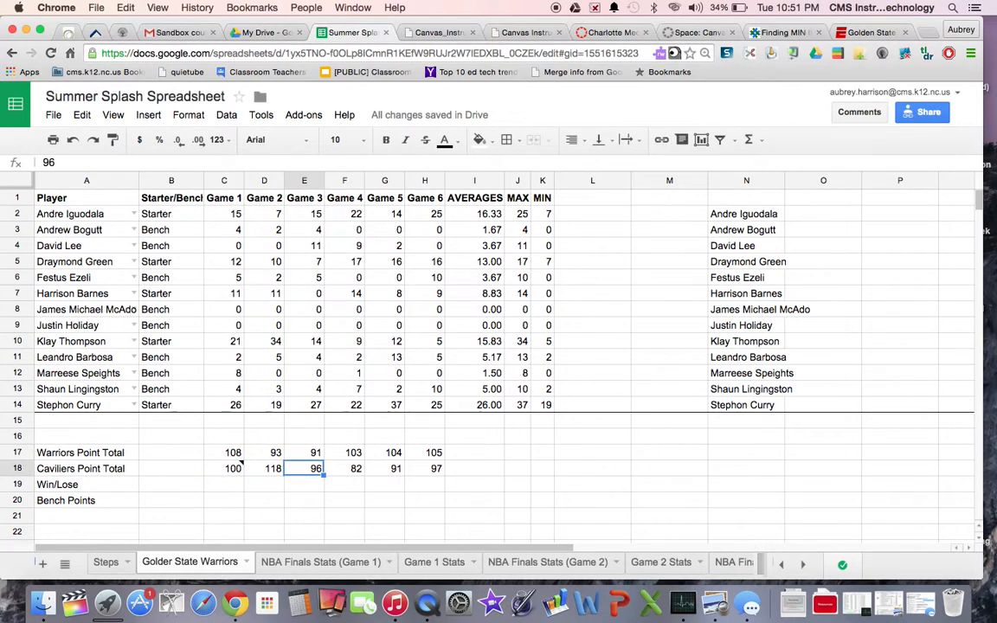
key("Left")
key("Down")
key("Left")
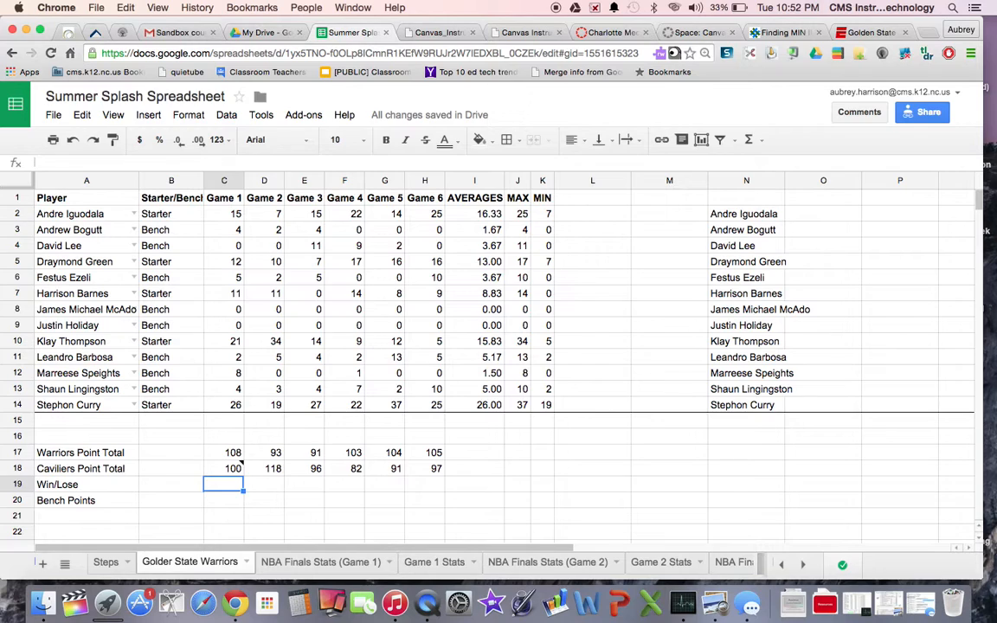
- Start an IF formula in the Game 1 Win/Lose cell C19 with the condition C17>C18
type("=if")
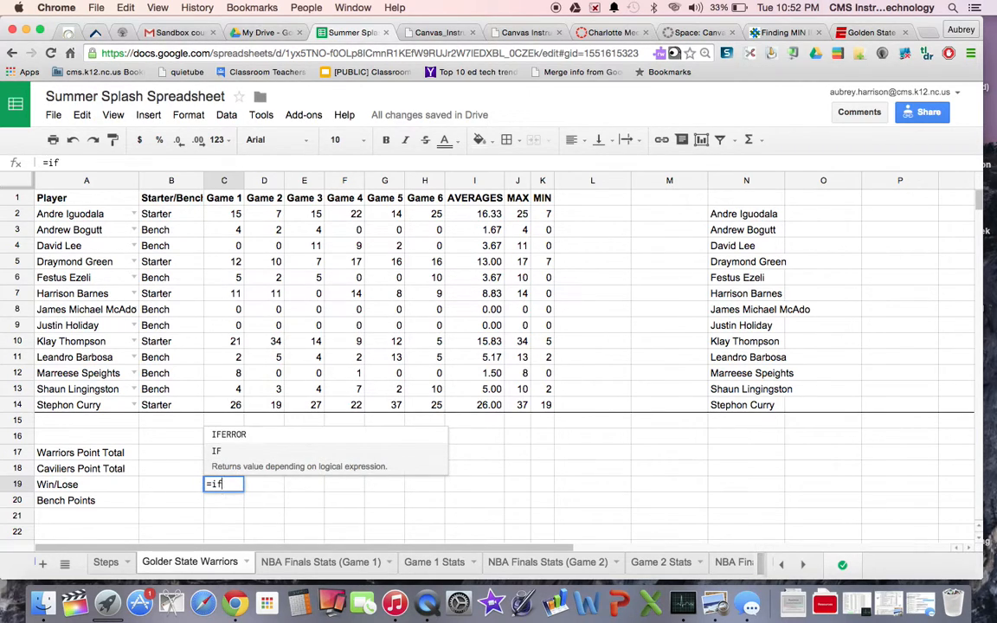
left_click(252, 454)
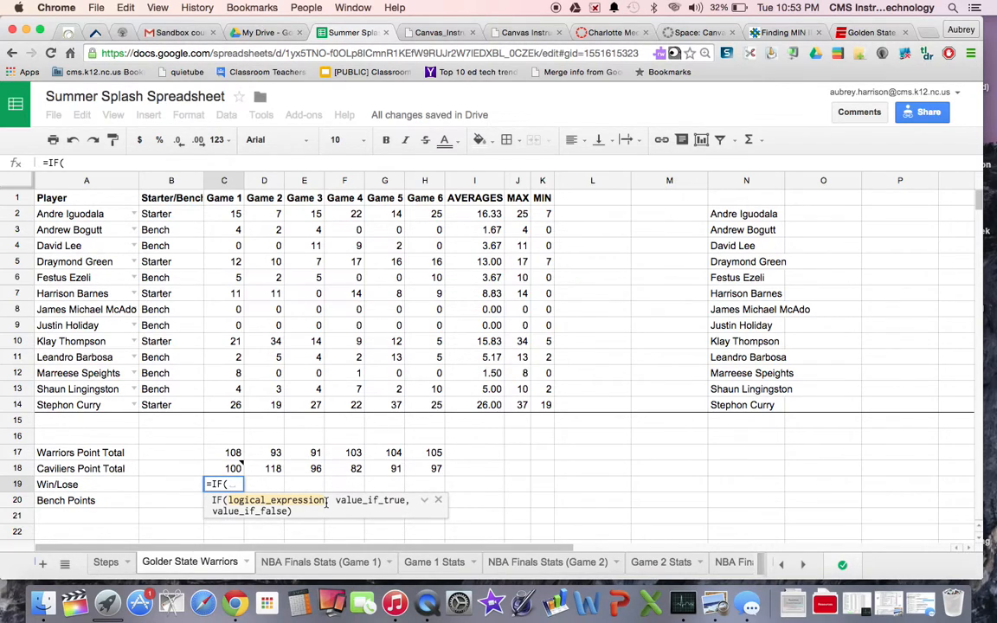
left_click(215, 458)
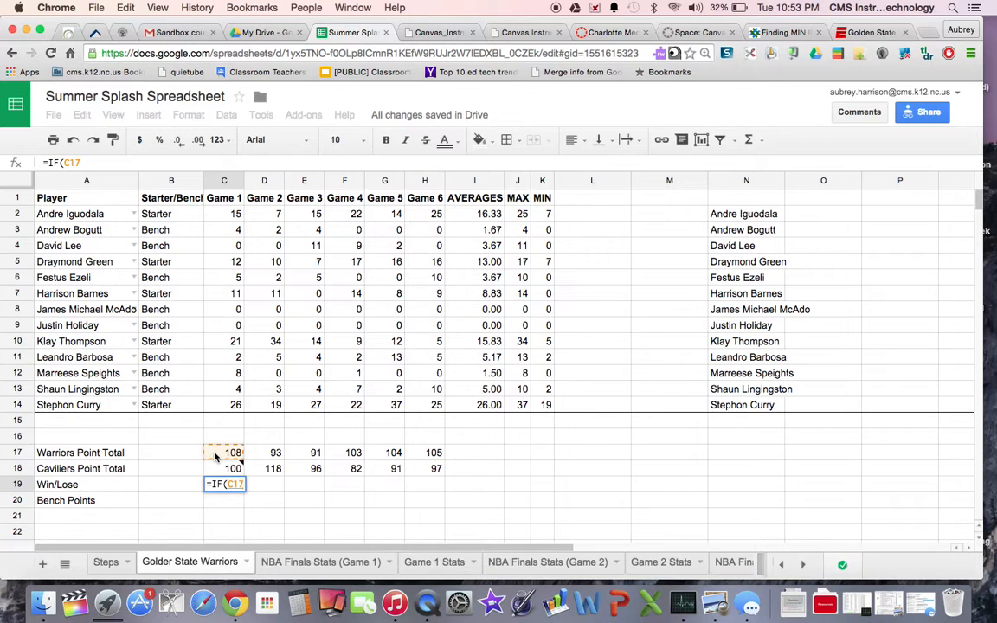
type(">")
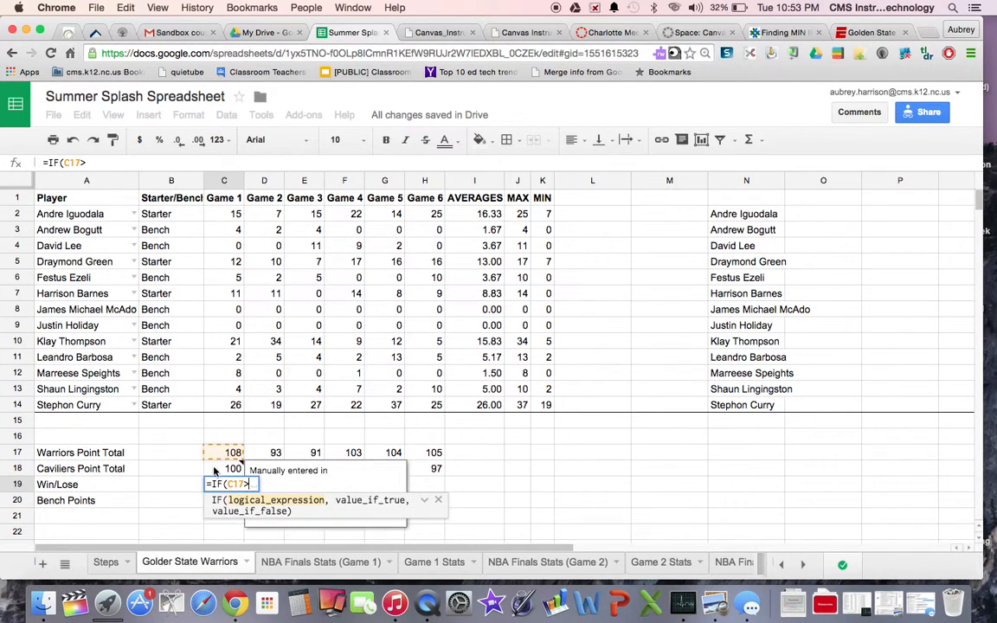
left_click(216, 471)
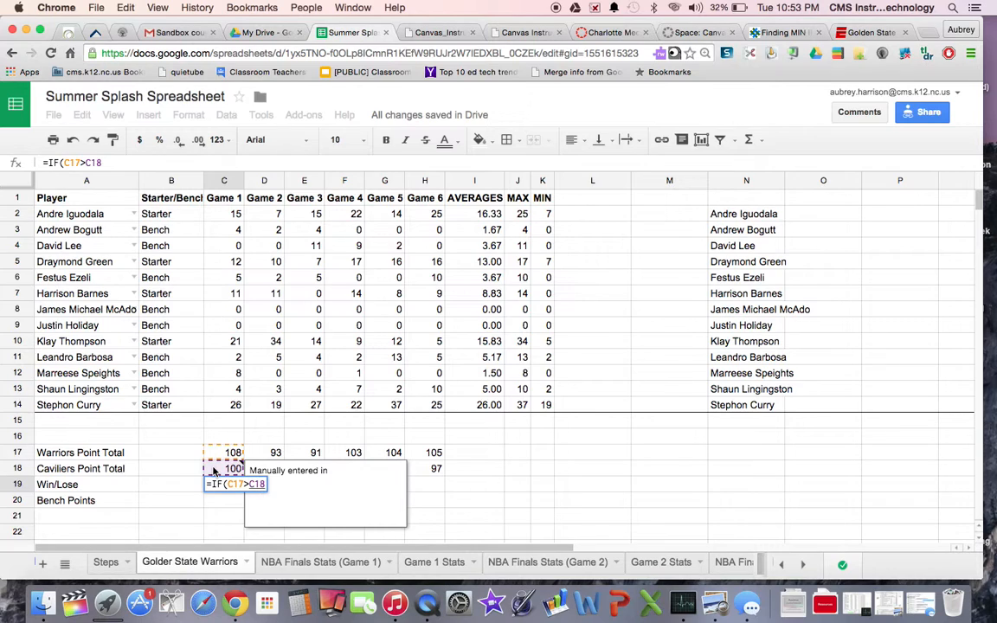
type(",")
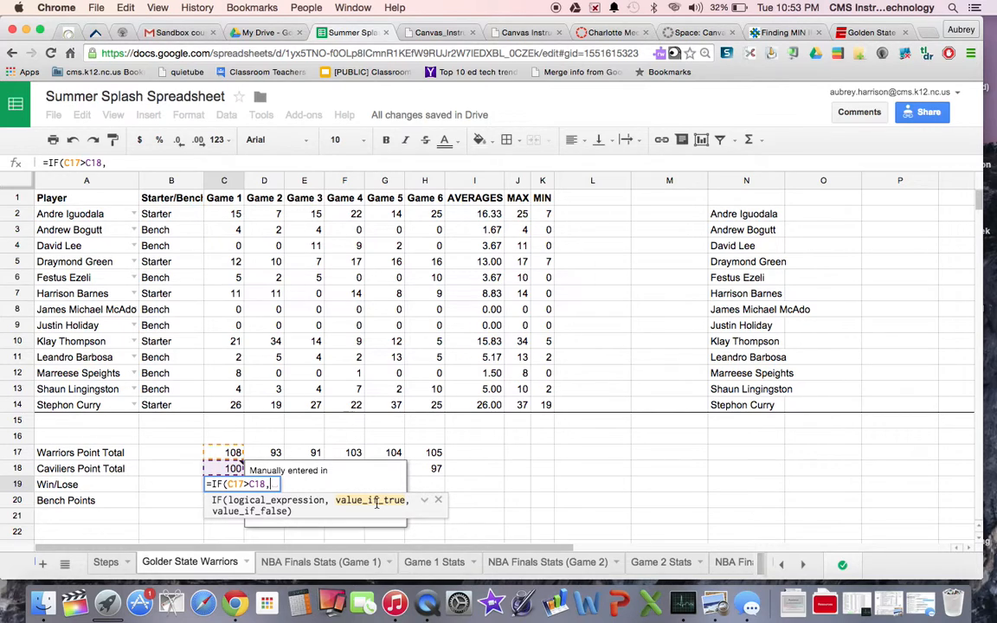
- Add "WIN" in quotation marks as the formula's value if true, and consult the IF function's detailed help
type("WIN")
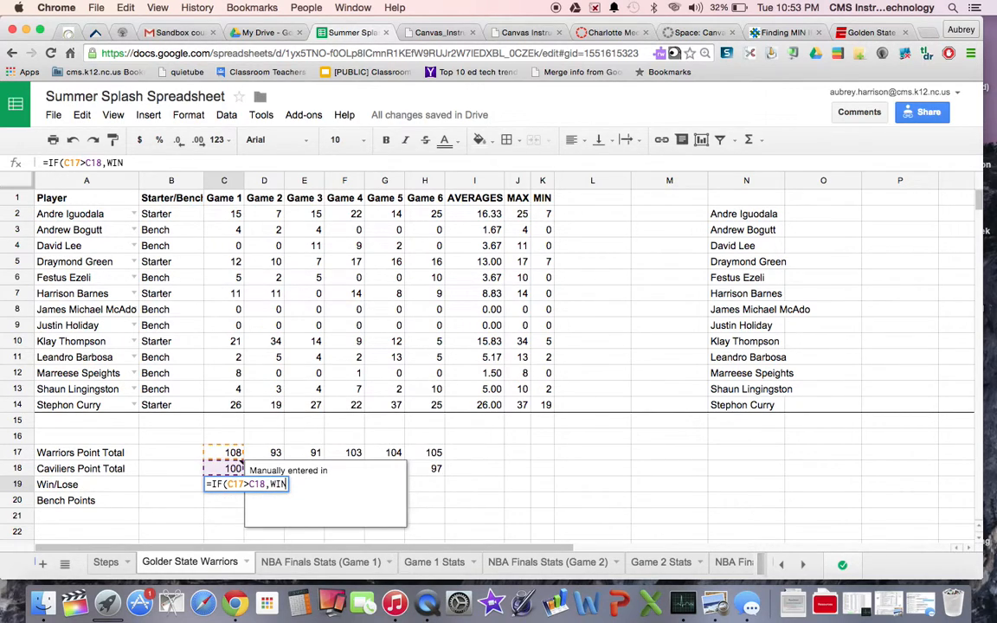
key("BackSpace")
key("BackSpace")
key("BackSpace")
type("\"")
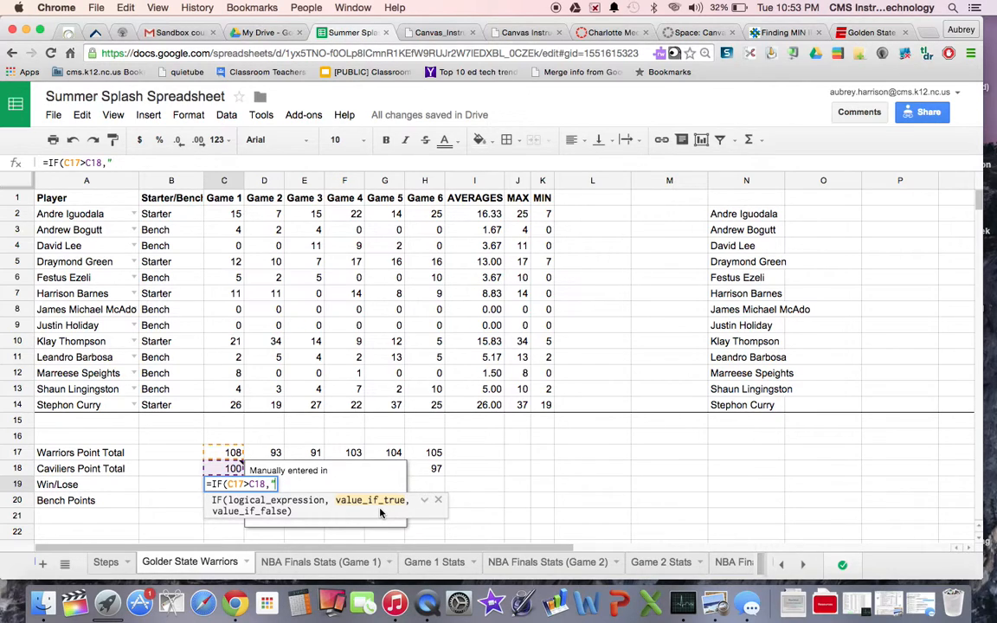
type("WIN")
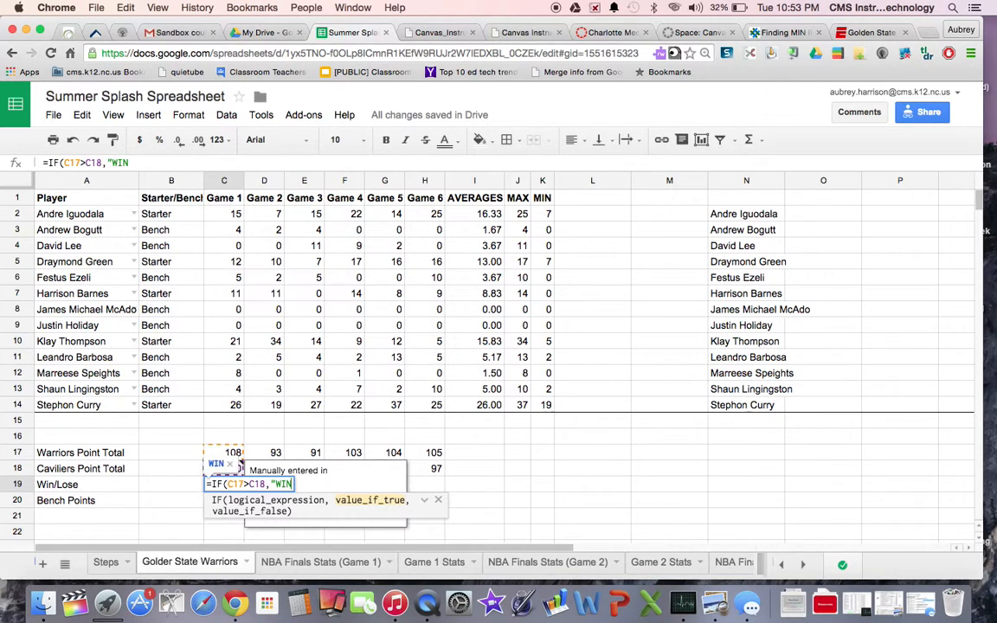
type("\"")
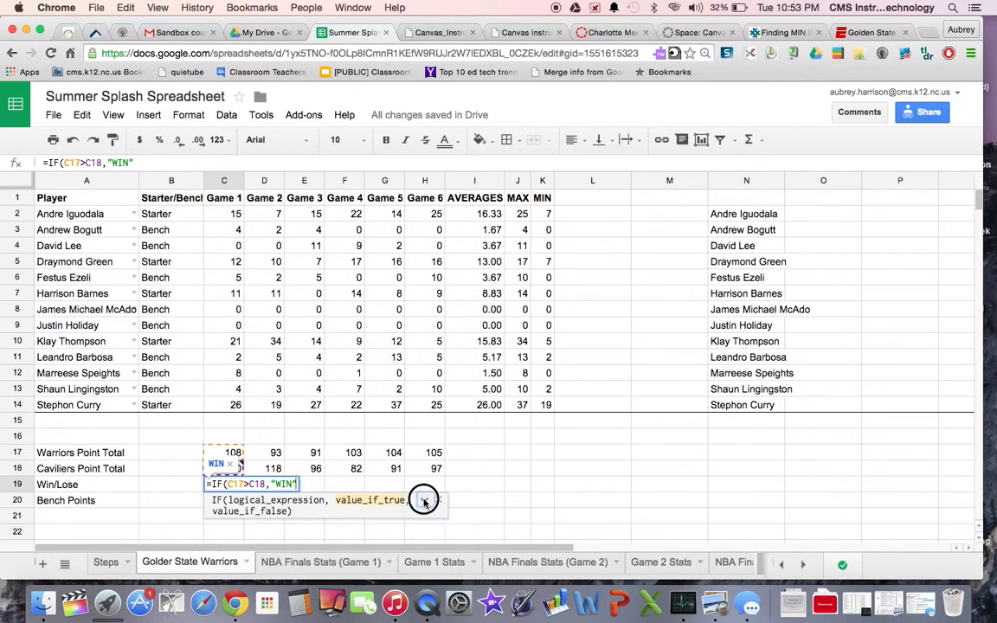
left_click(424, 501)
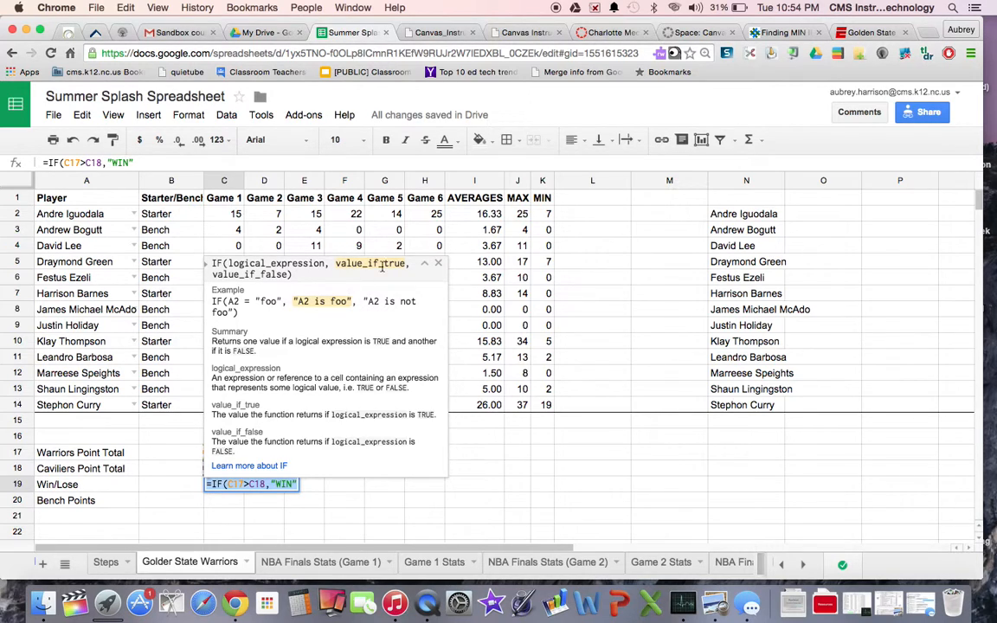
left_click(428, 266)
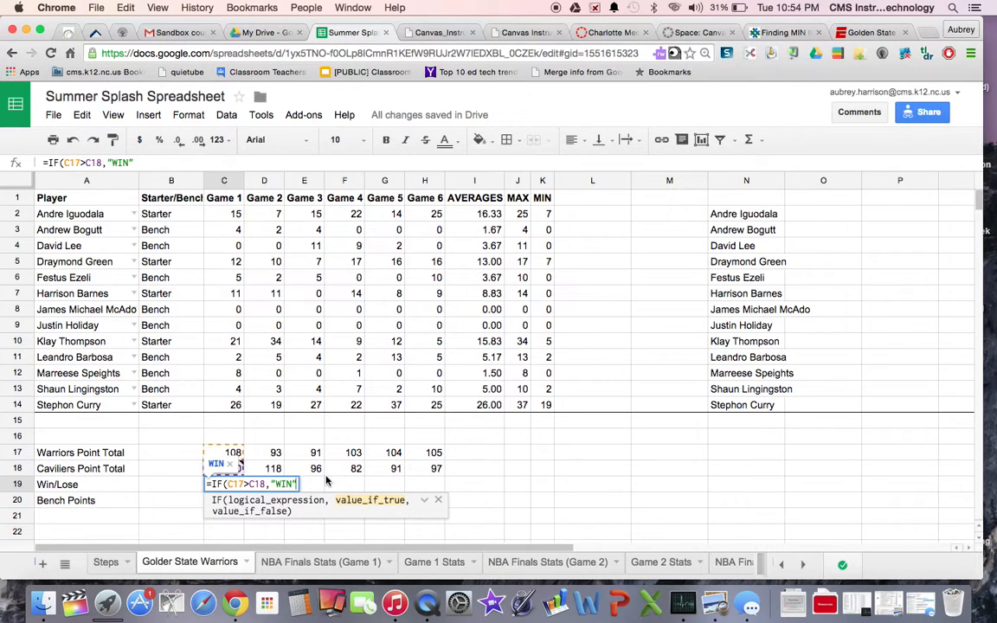
- Complete and enter the IF formula with "LOSS" as the value if false
type(",")
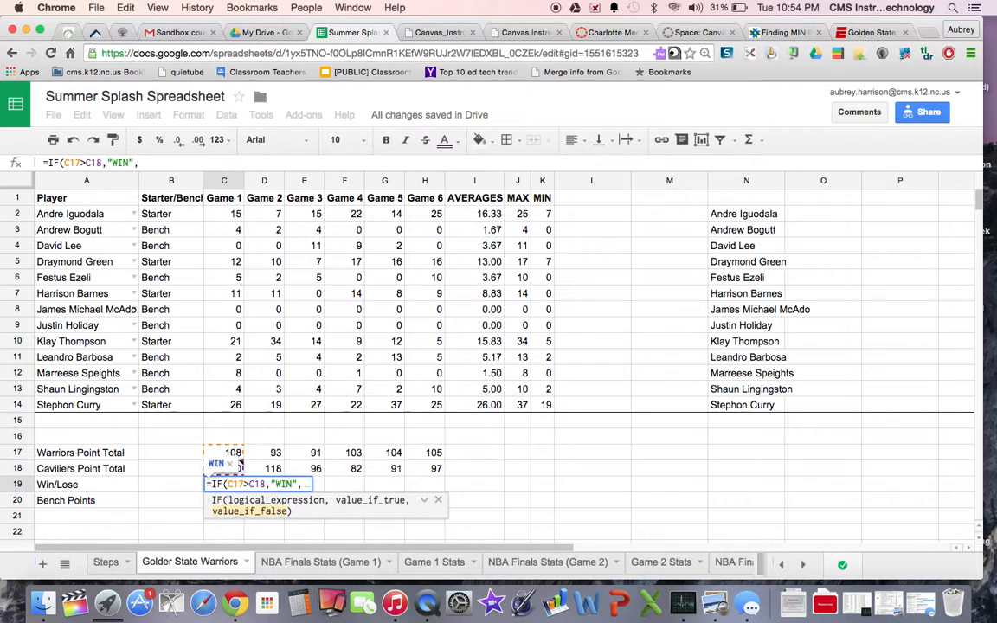
type("\"LOSS")
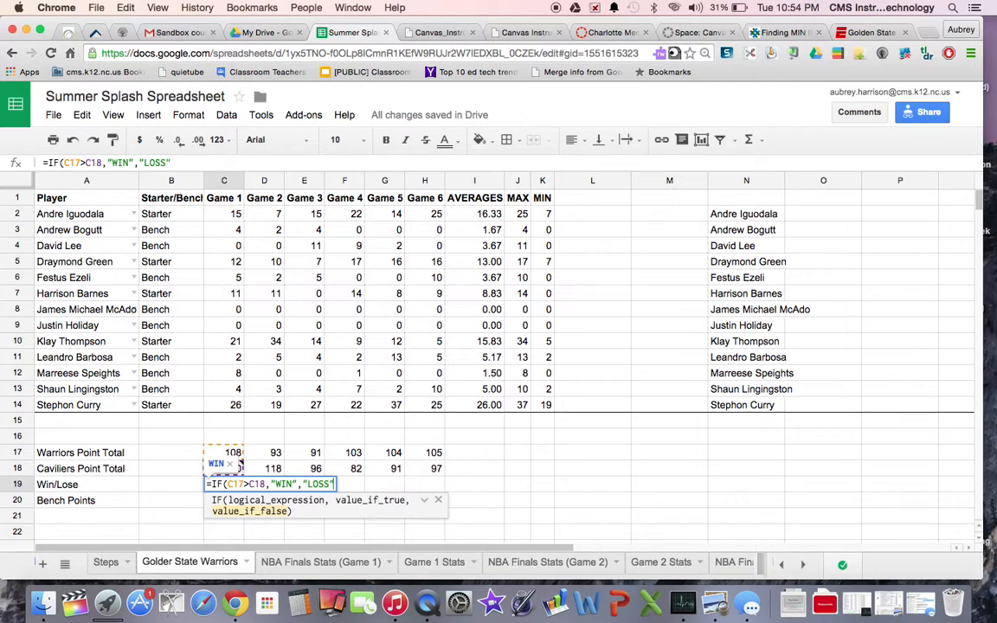
type(")")
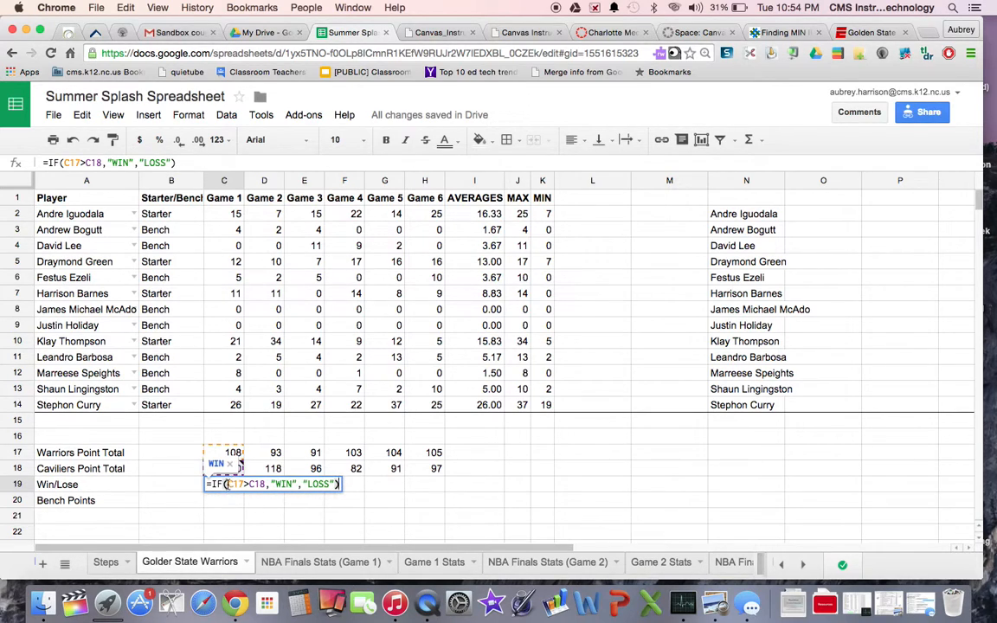
mouse_move(232, 459)
key("Return")
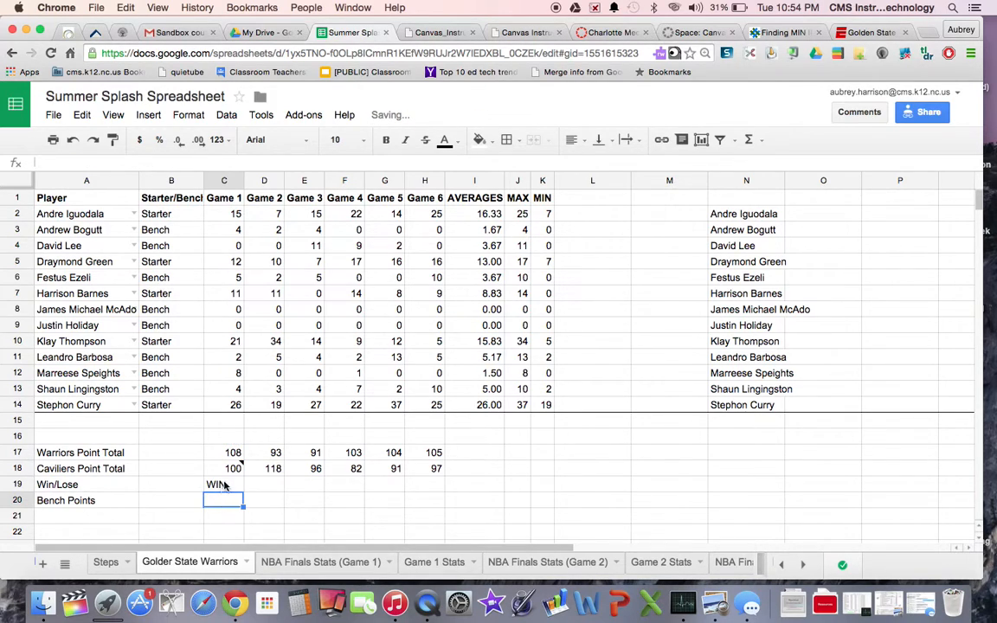
- Fill the Game 1 Win/Lose formula from C19 across to Game 6 in H19
left_click(228, 484)
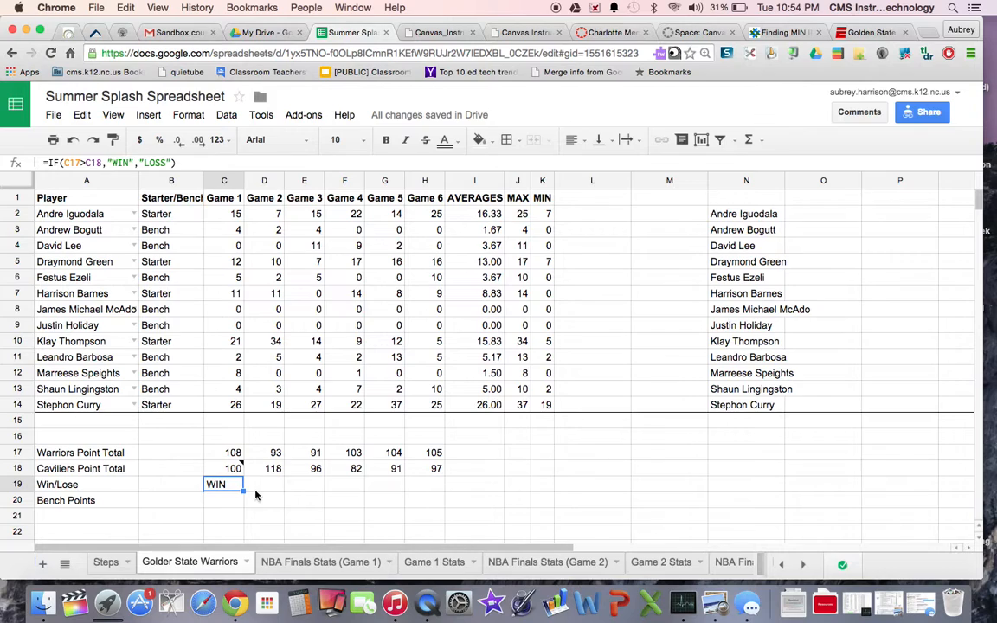
left_click_drag(243, 491, 445, 485)
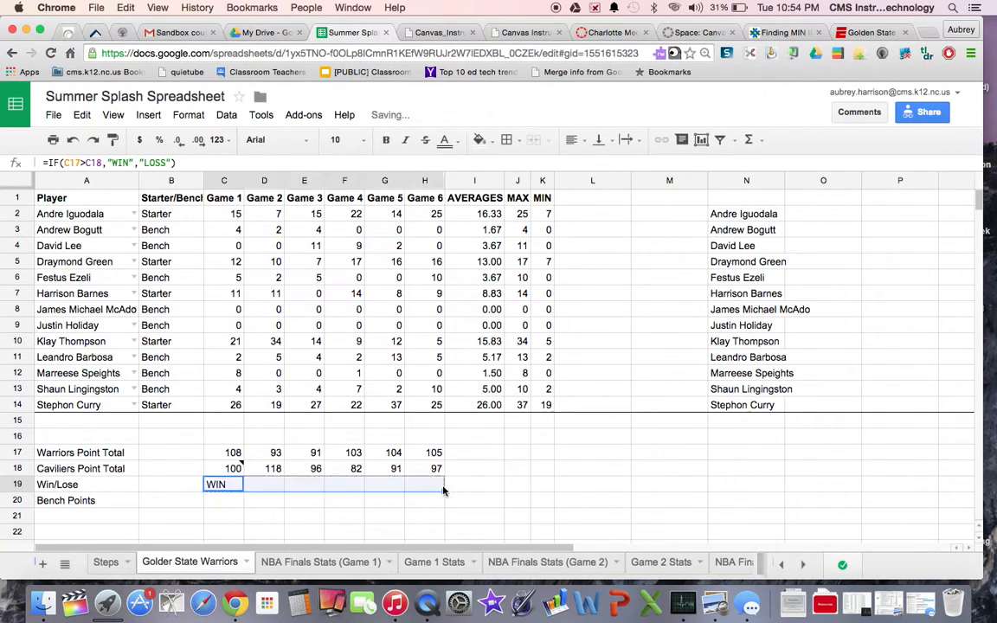
- Check the copied Win/Lose formulas for Games 2 to 4 against the two teams' point totals above
left_click(267, 487)
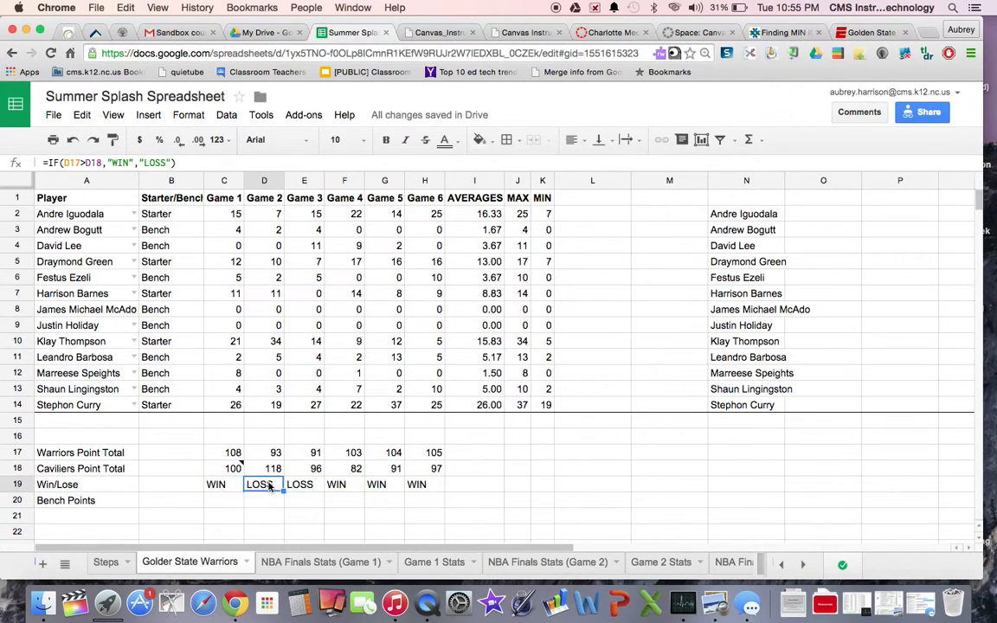
key("Right")
key("Left")
key("Right")
key("Right")
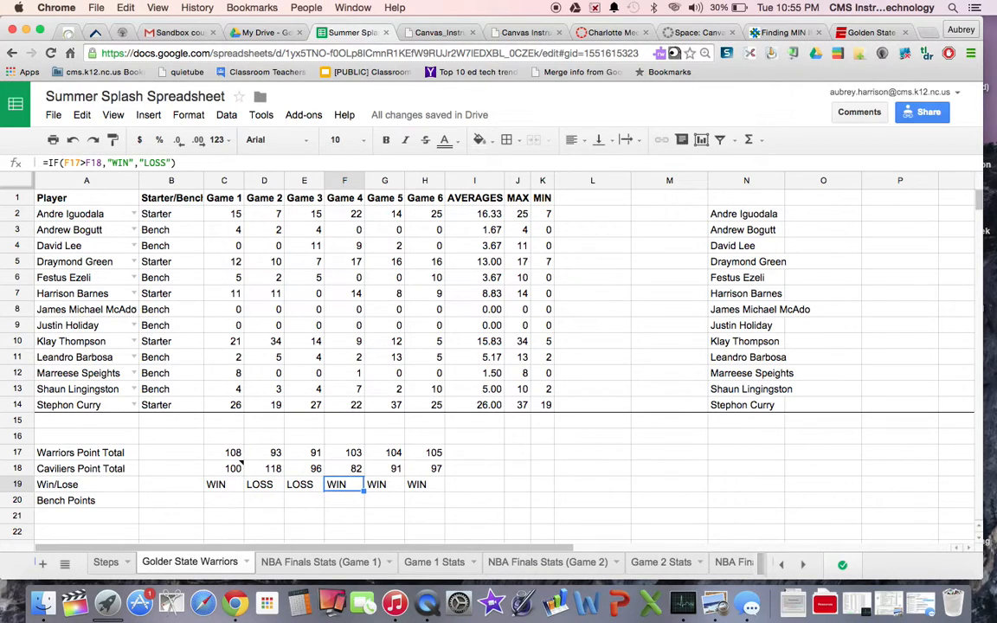
key("Up")
key("Up")
key("Down")
key("Down")
key("Left")
key("Up")
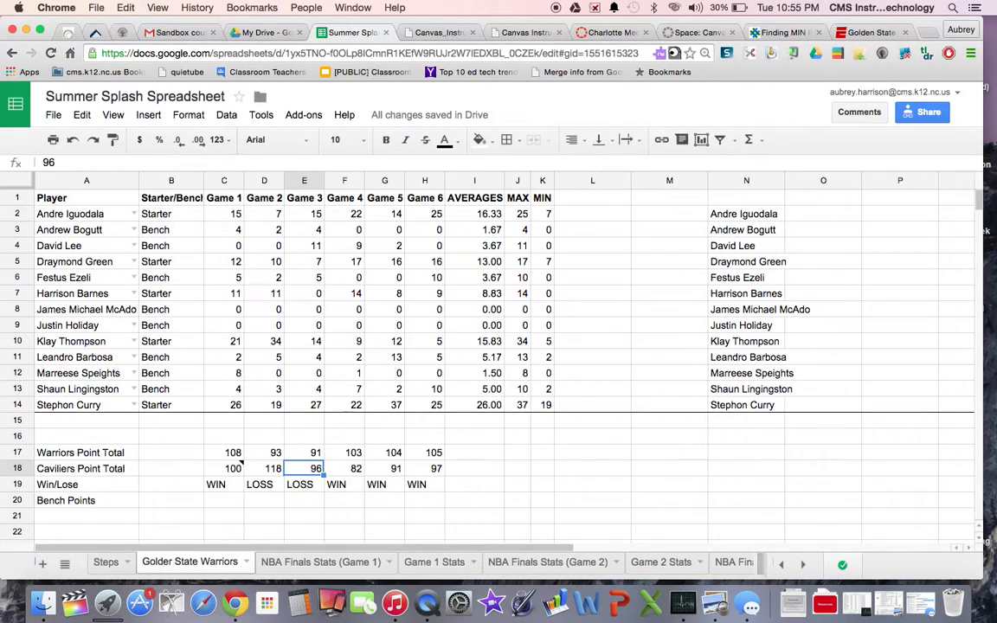
key("Down")
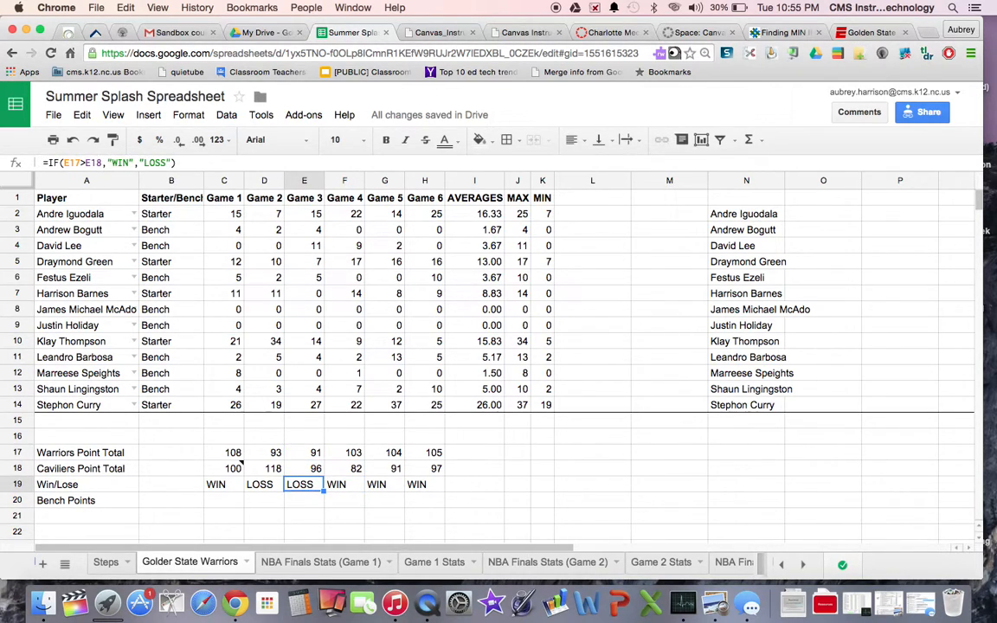